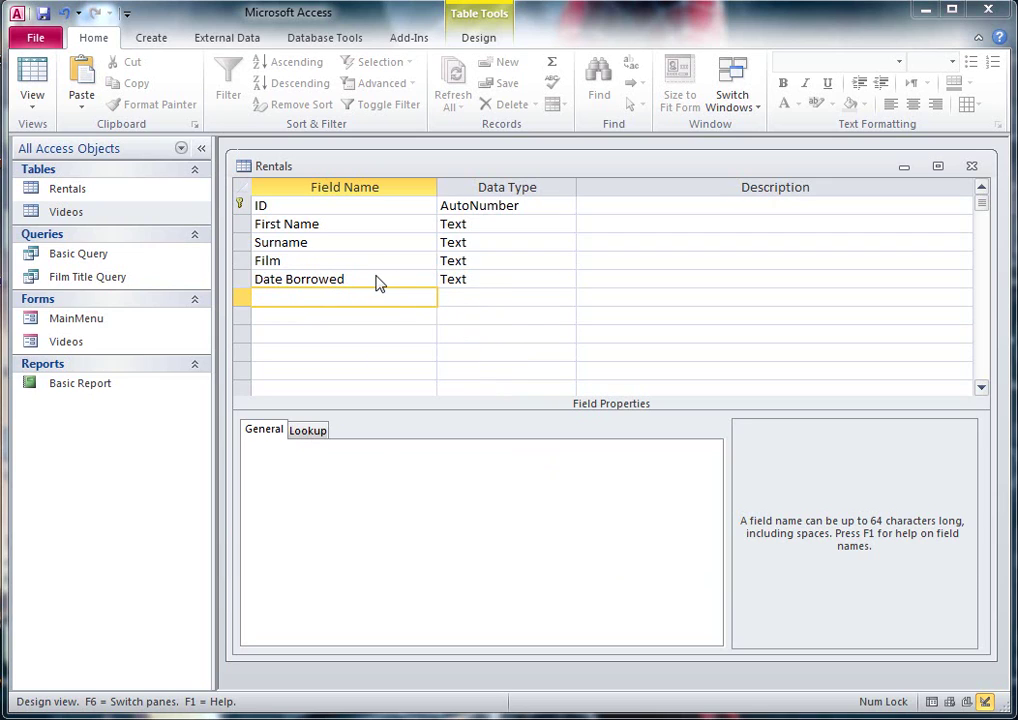
# - Change the Rentals table's Date Borrowed field to the Date/Time data type
pyautogui.click(490, 281)
pyautogui.click(567, 283)
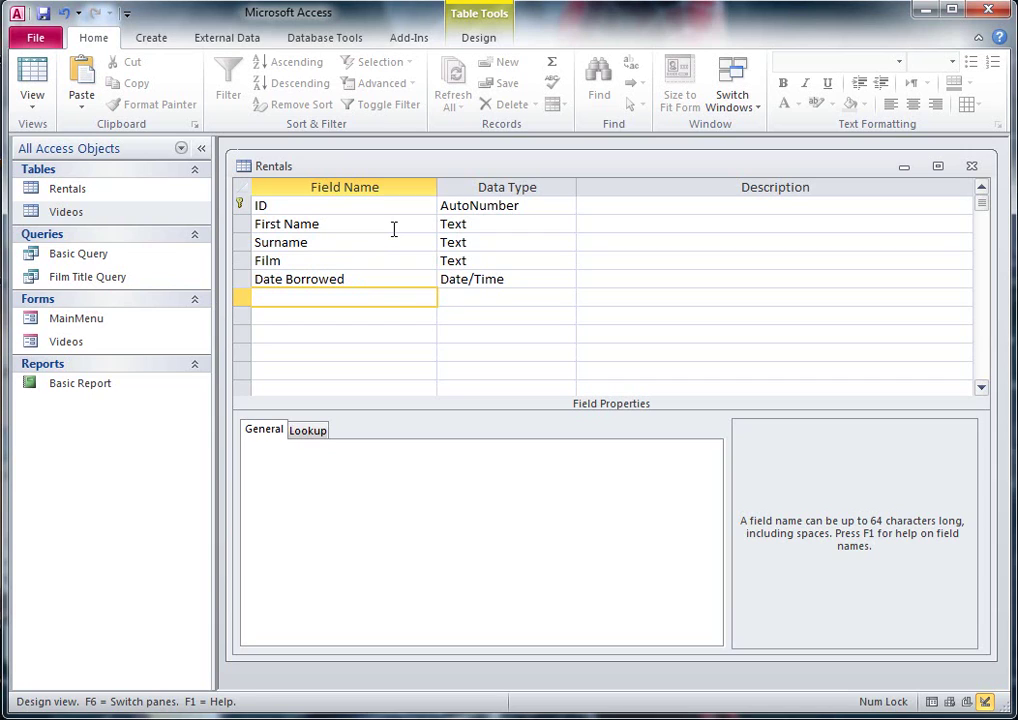
pyautogui.doubleClick(75, 215)
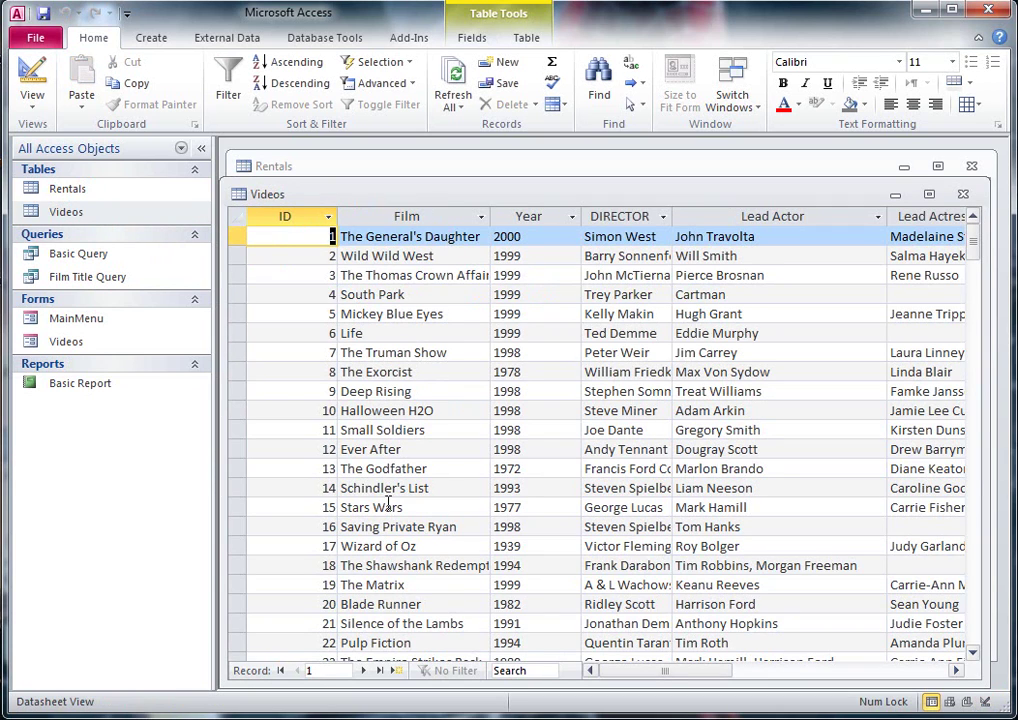
pyautogui.moveTo(559, 200)
pyautogui.mouseDown()
pyautogui.moveTo(511, 158)
pyautogui.moveTo(574, 176)
pyautogui.moveTo(568, 182)
pyautogui.mouseUp()
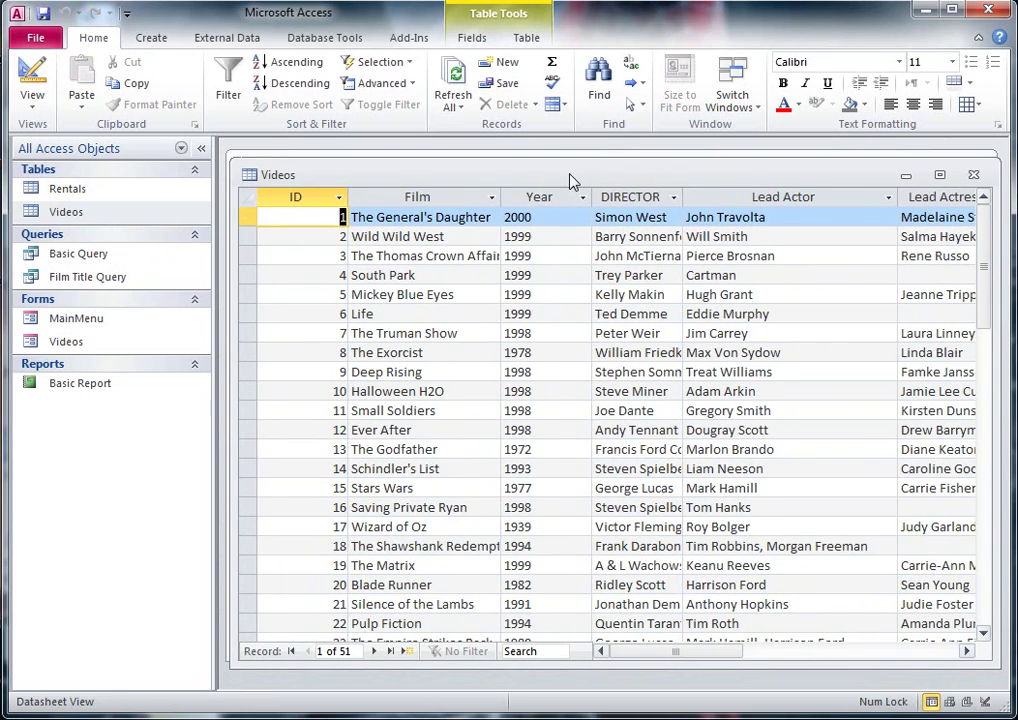
pyautogui.click(975, 177)
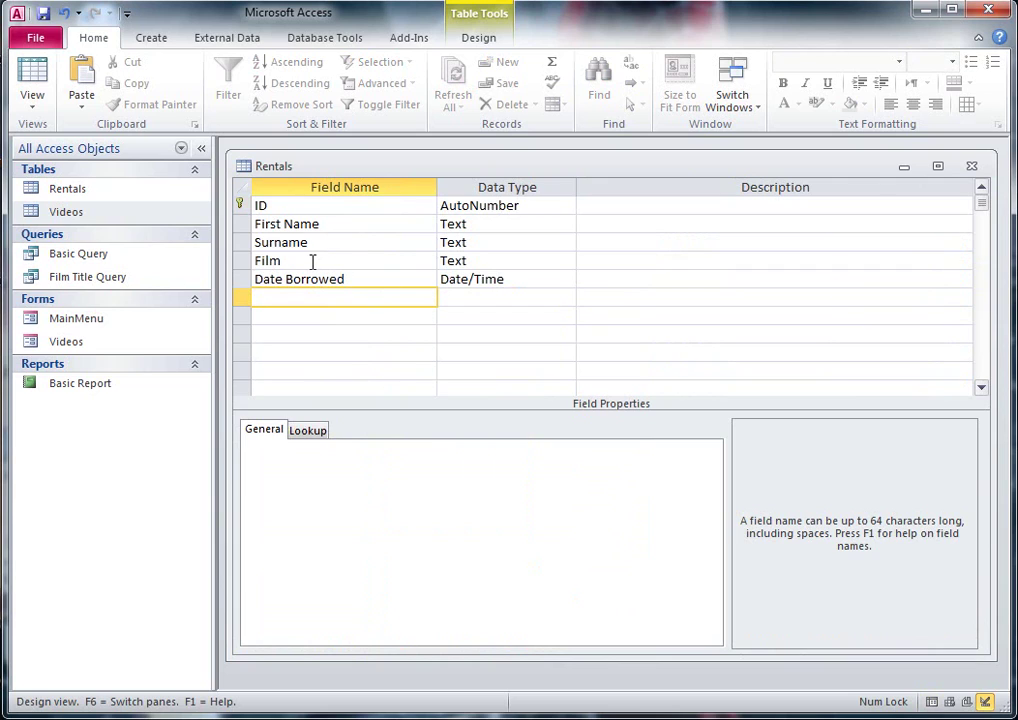
# - Set the Film field's data type to Lookup Wizard
pyautogui.click(484, 260)
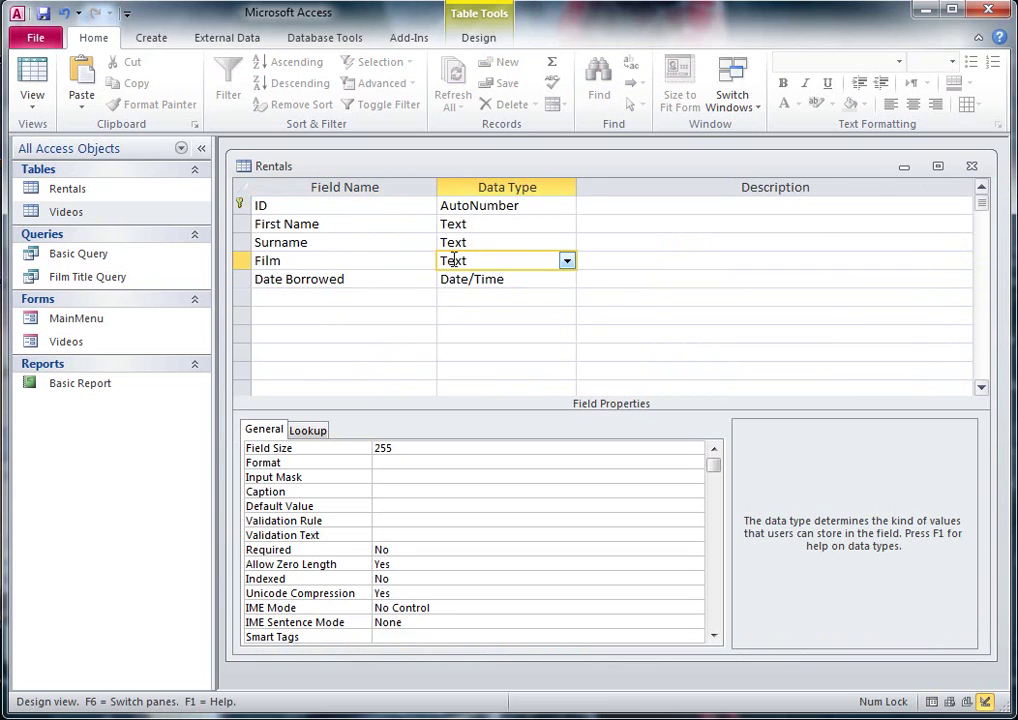
pyautogui.click(566, 261)
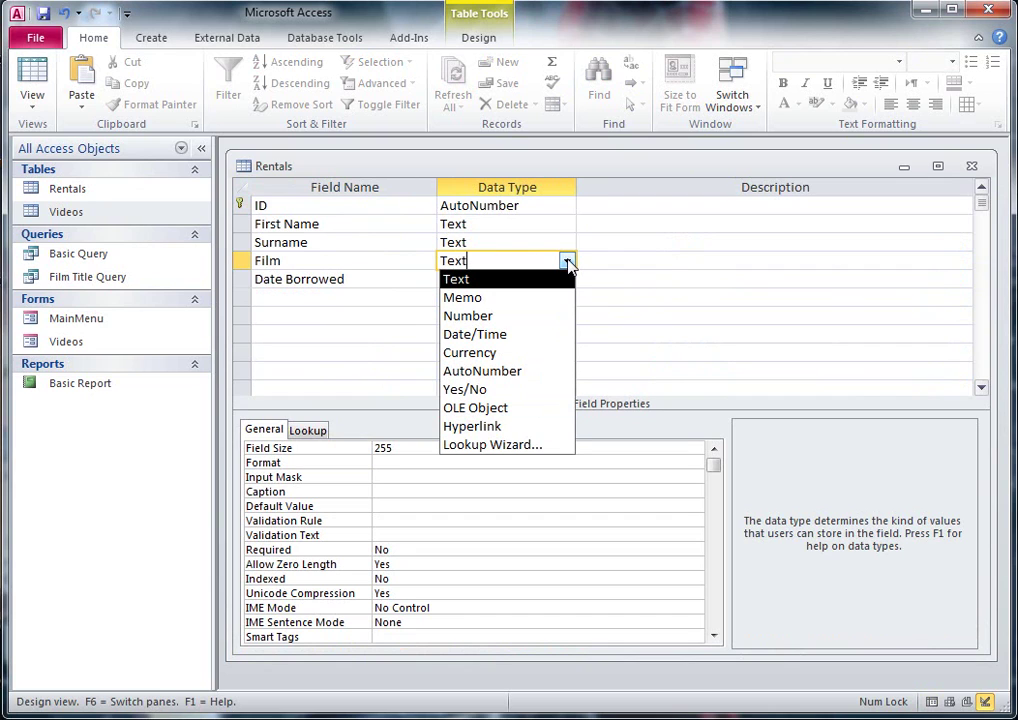
pyautogui.click(510, 452)
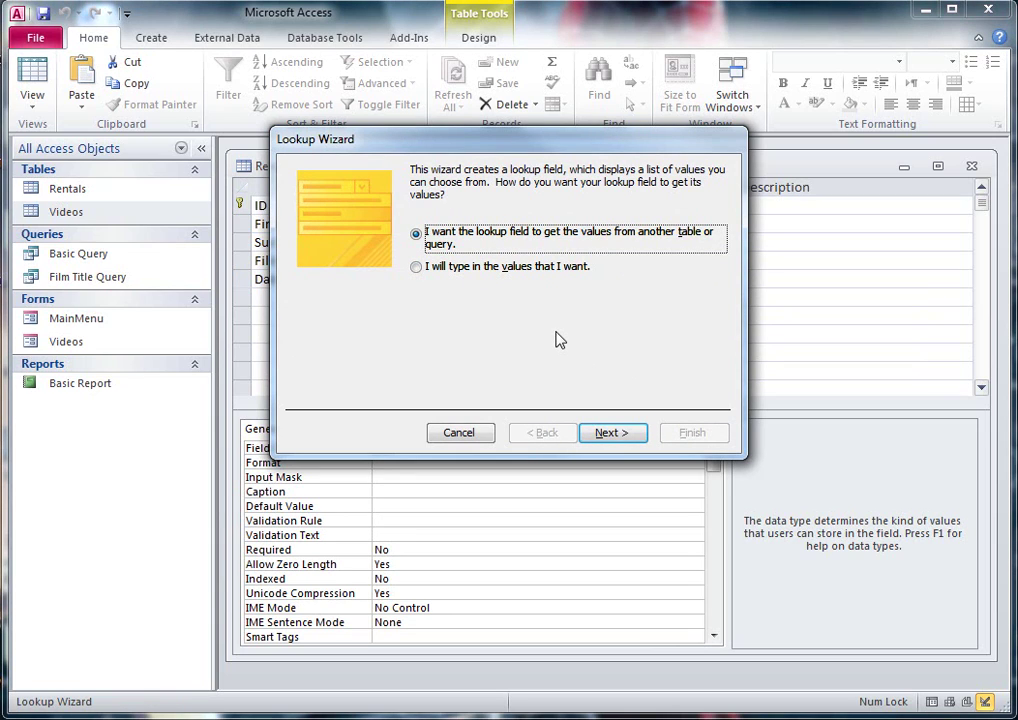
# - Source the lookup from the Videos table, using its ID and Film fields
pyautogui.click(611, 433)
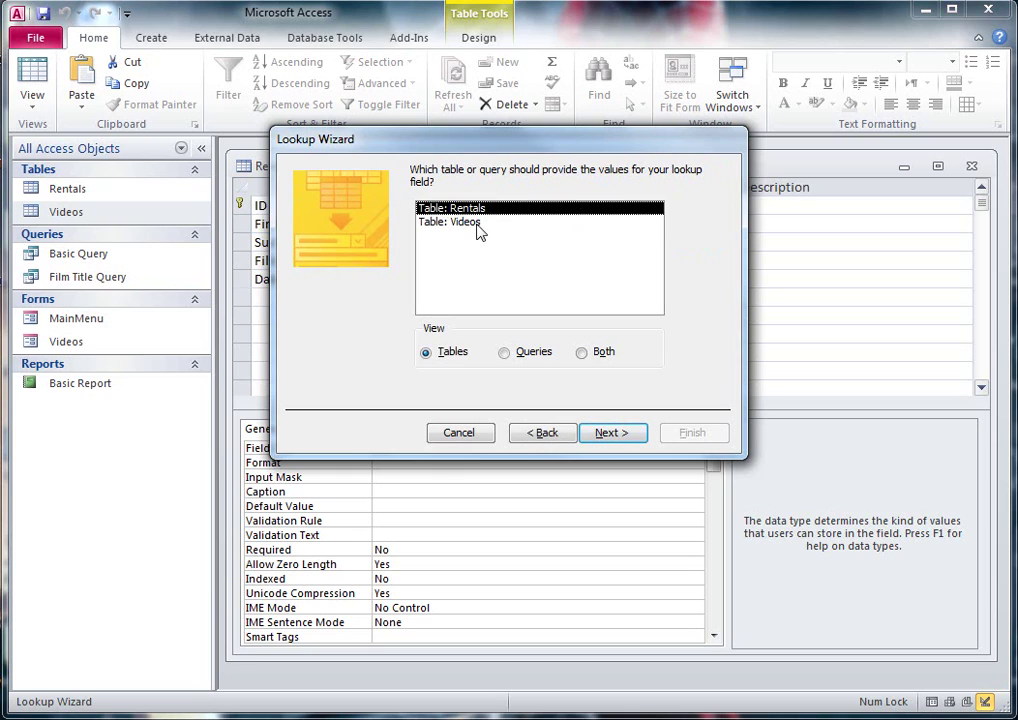
pyautogui.click(474, 224)
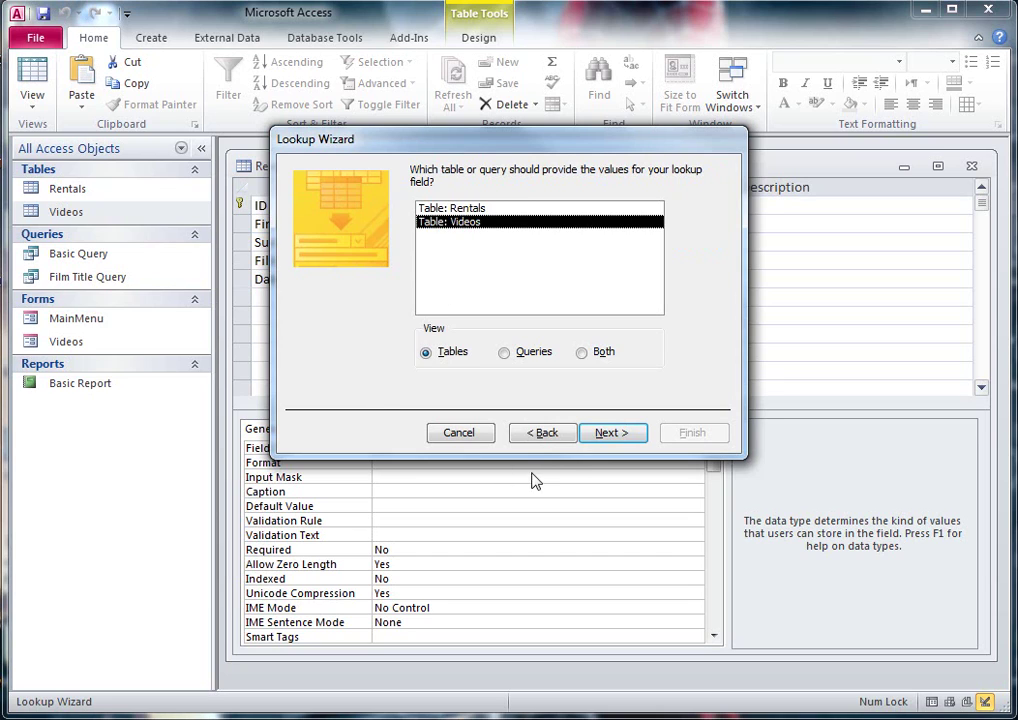
pyautogui.click(604, 435)
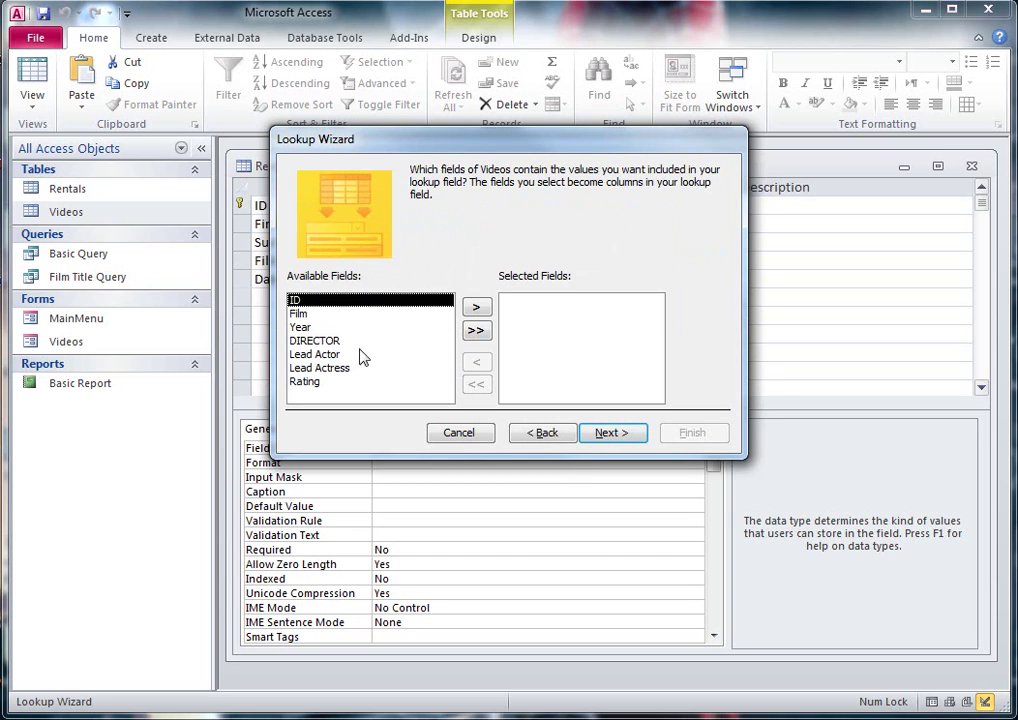
pyautogui.click(475, 310)
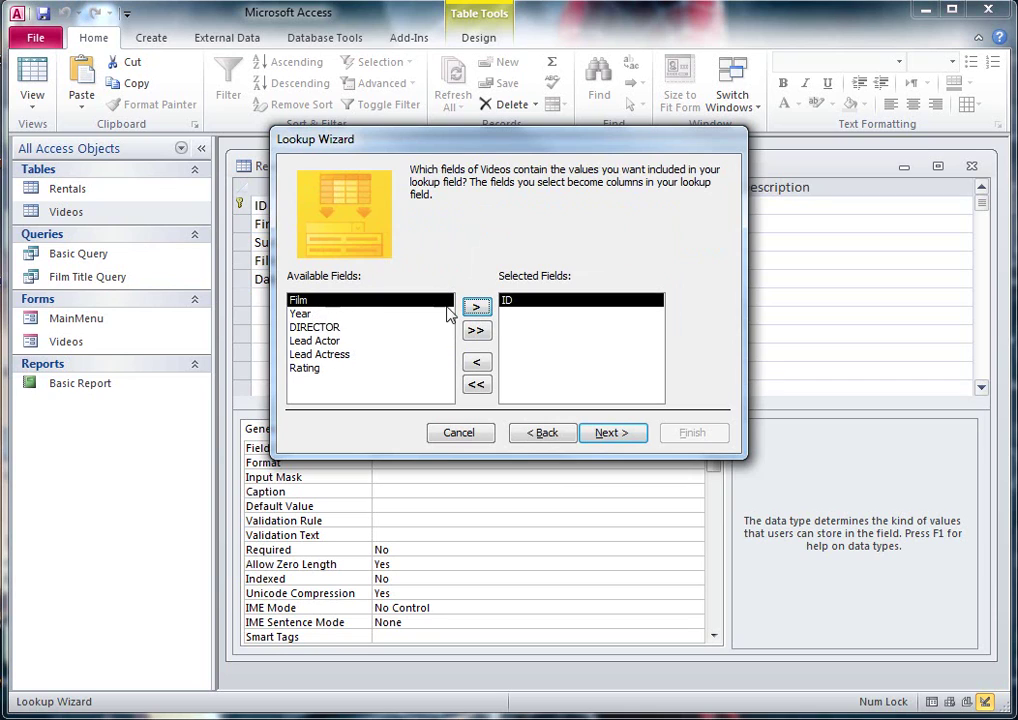
pyautogui.click(477, 308)
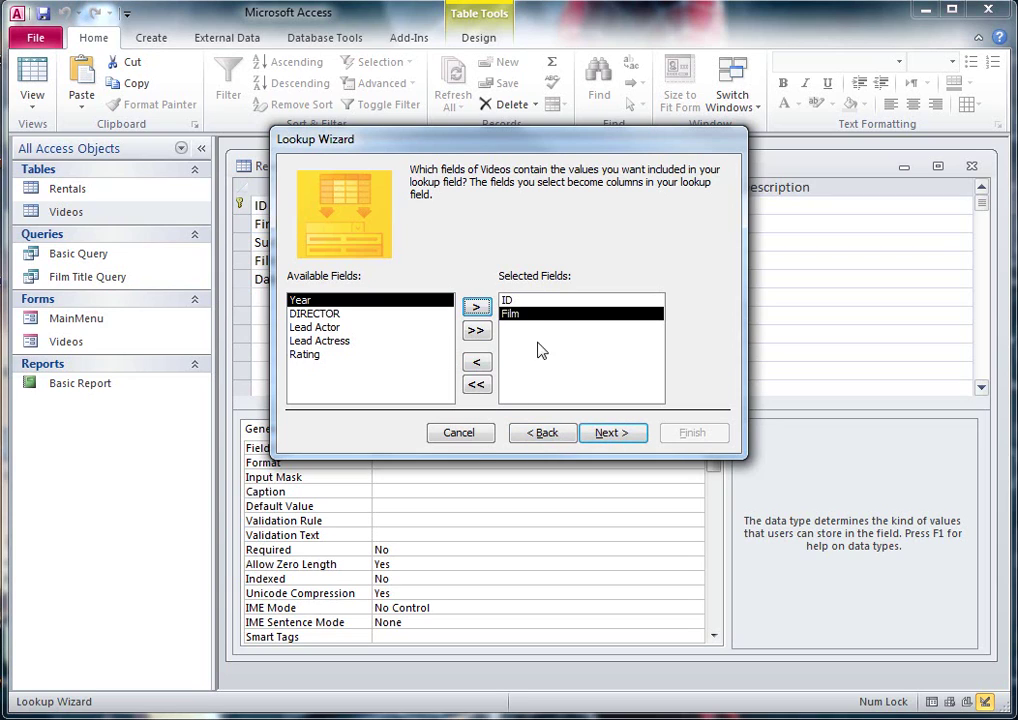
pyautogui.click(606, 436)
# - Sort the Film lookup list by the Film field in ascending order
pyautogui.click(451, 238)
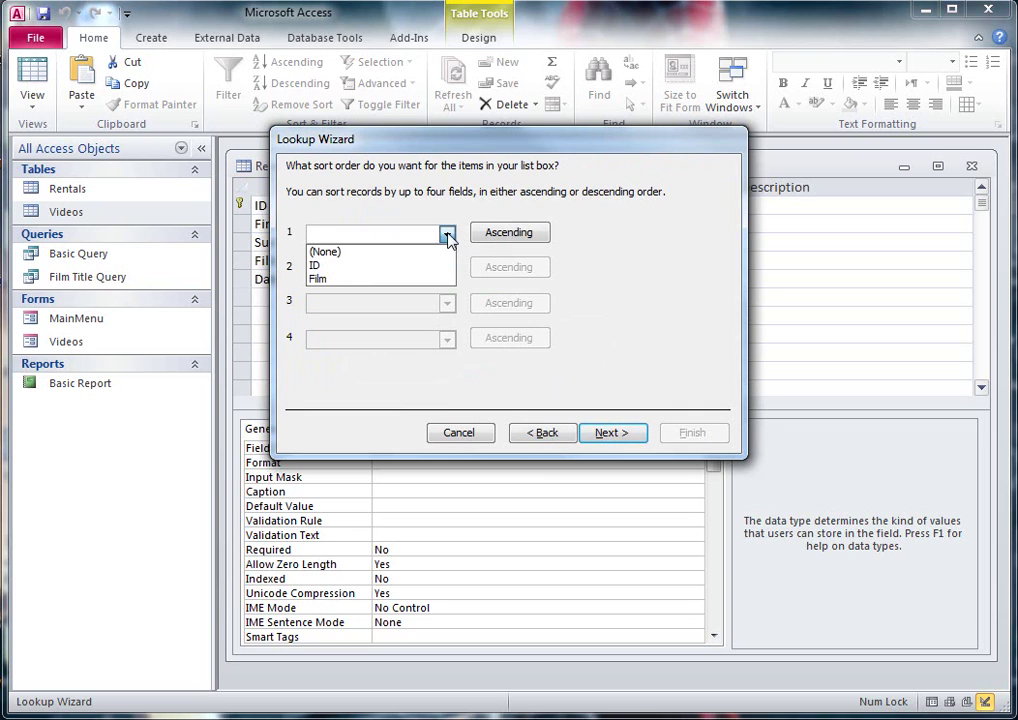
pyautogui.click(348, 279)
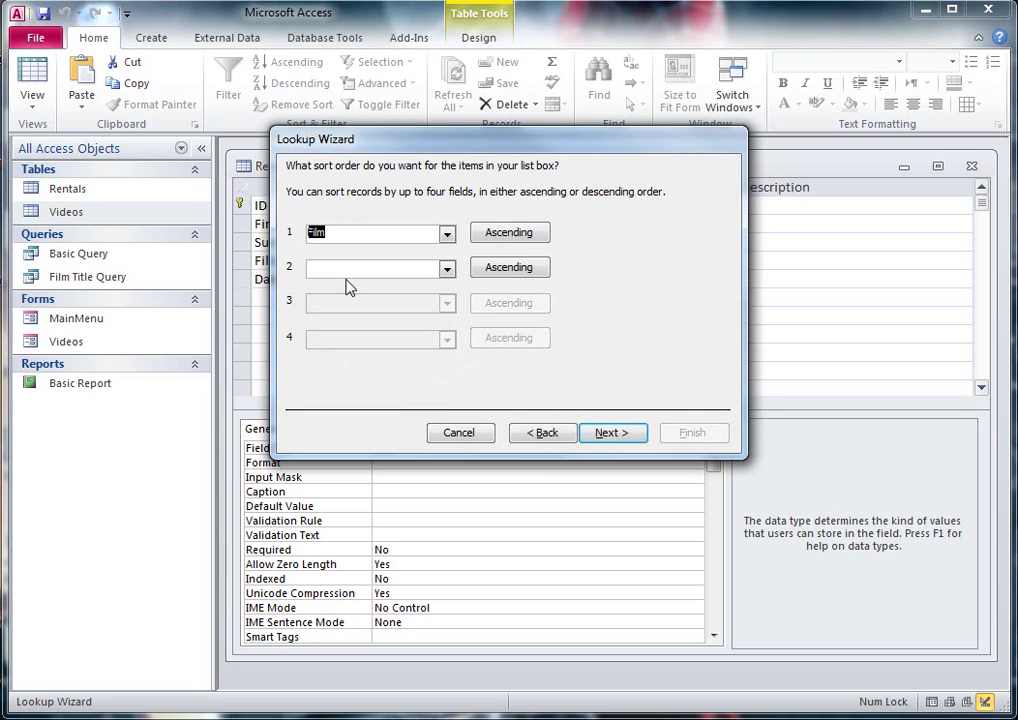
pyautogui.click(616, 434)
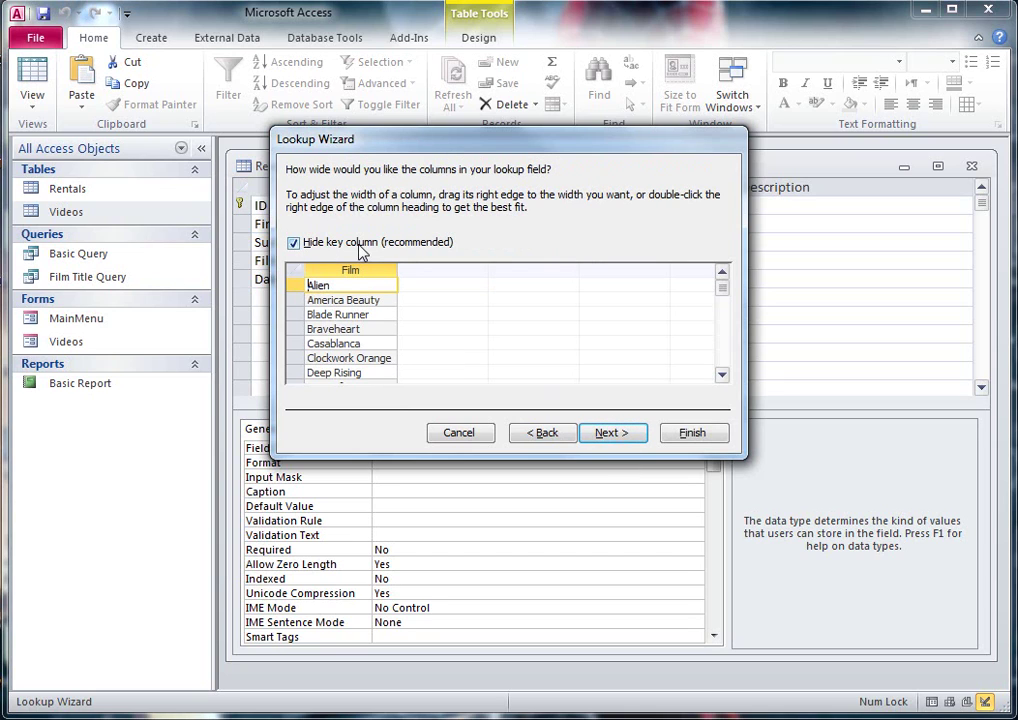
# - Keep the ID key column hidden, finish the wizard and save the Rentals design
pyautogui.click(294, 244)
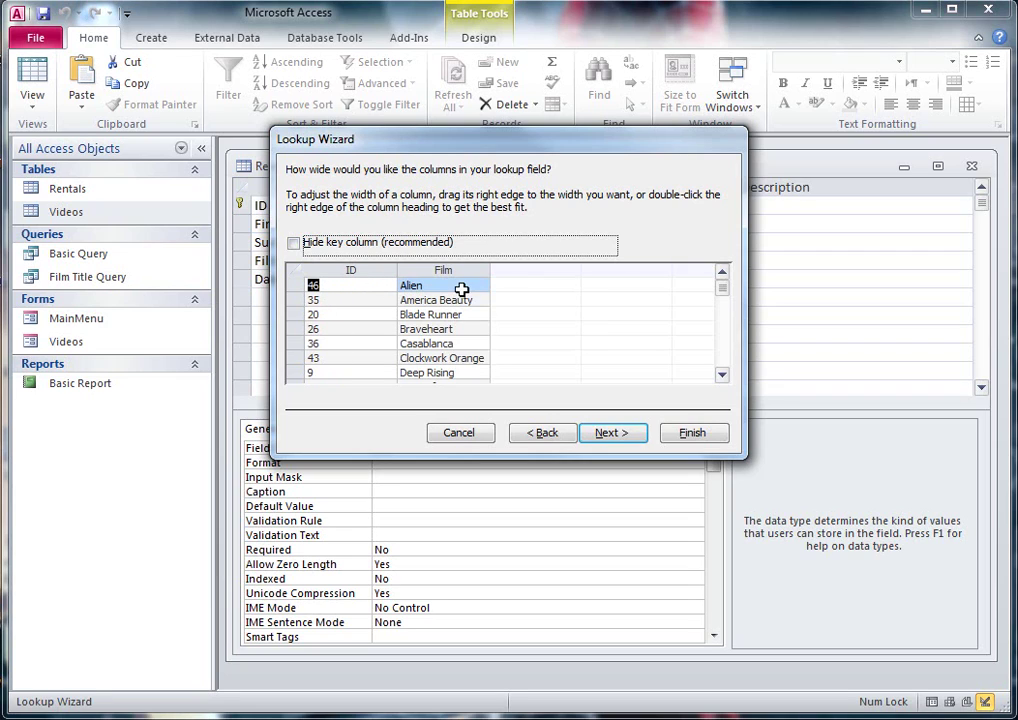
pyautogui.click(296, 246)
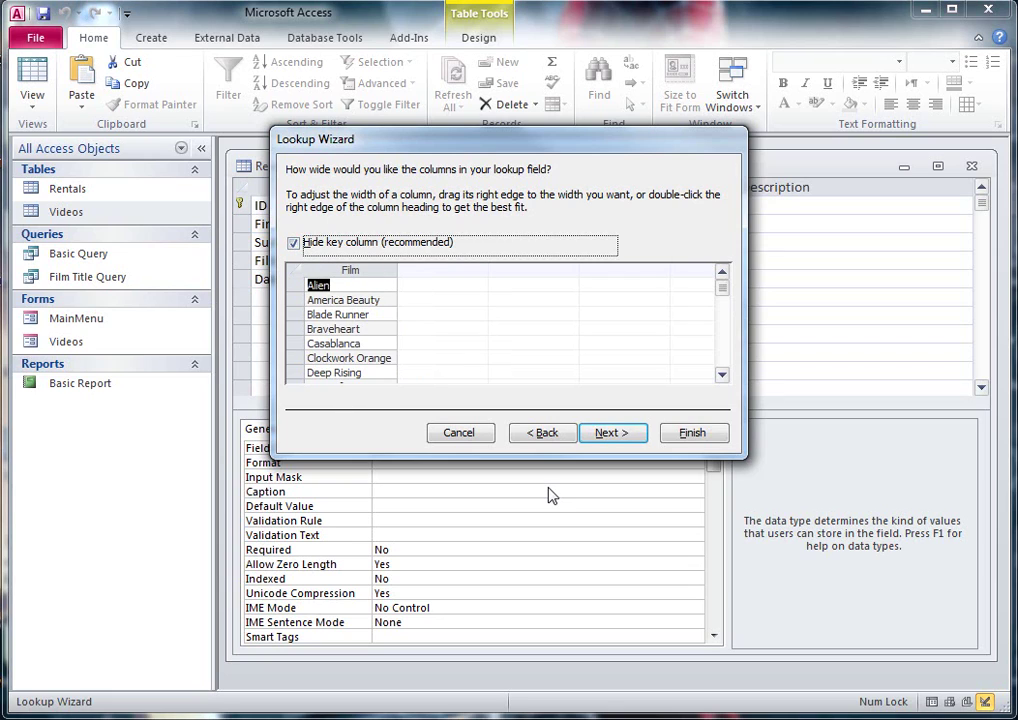
pyautogui.click(607, 434)
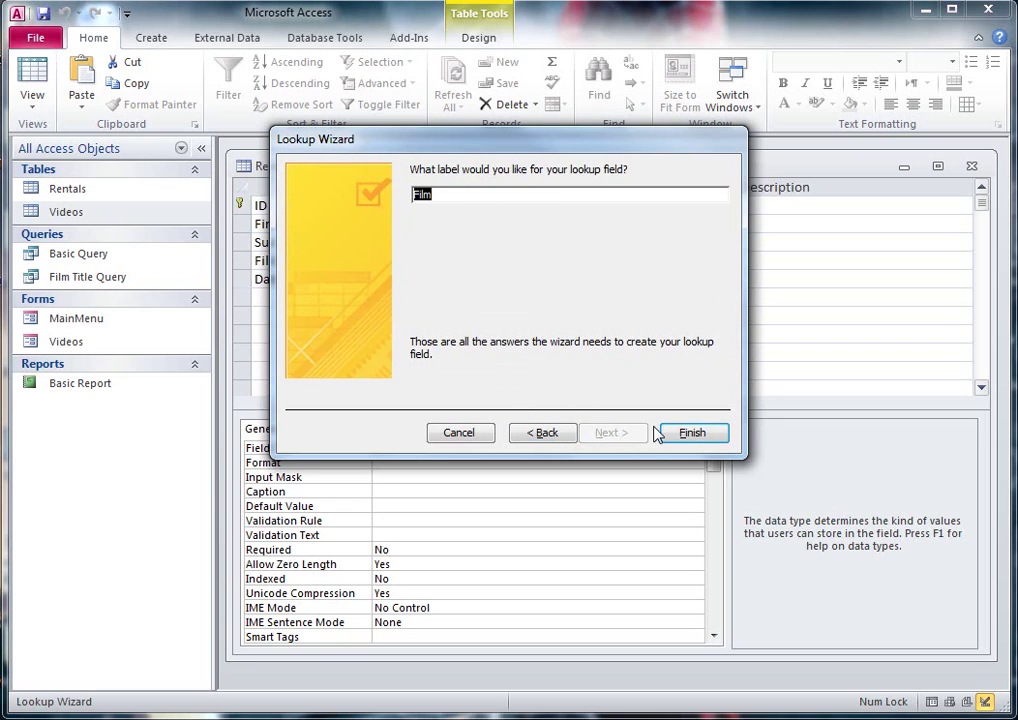
pyautogui.click(689, 434)
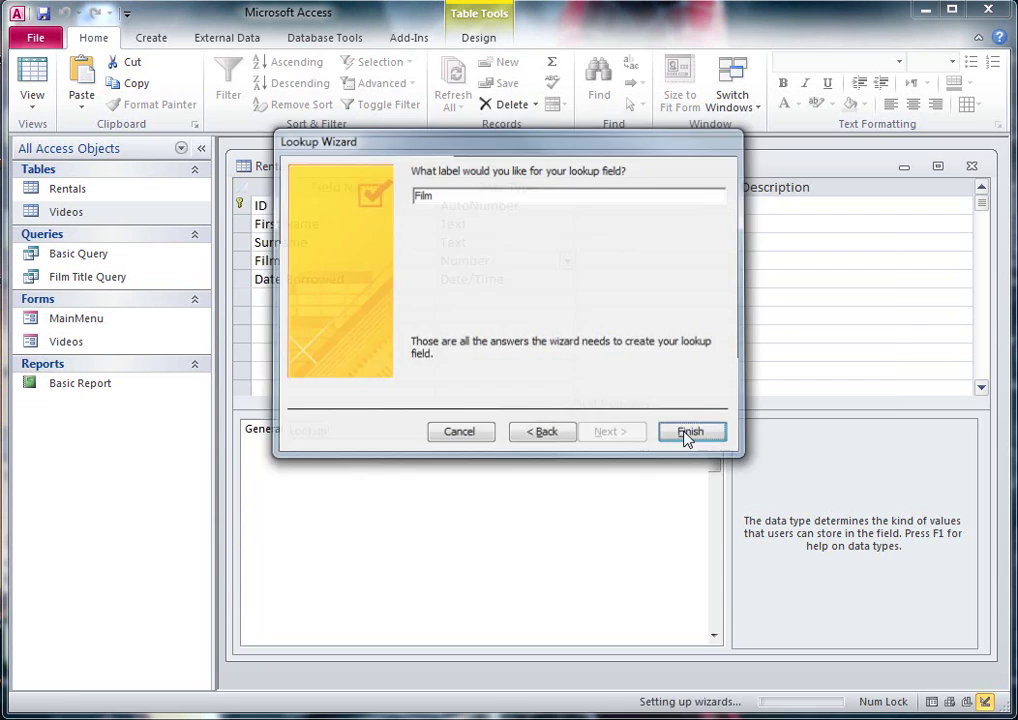
pyautogui.click(431, 472)
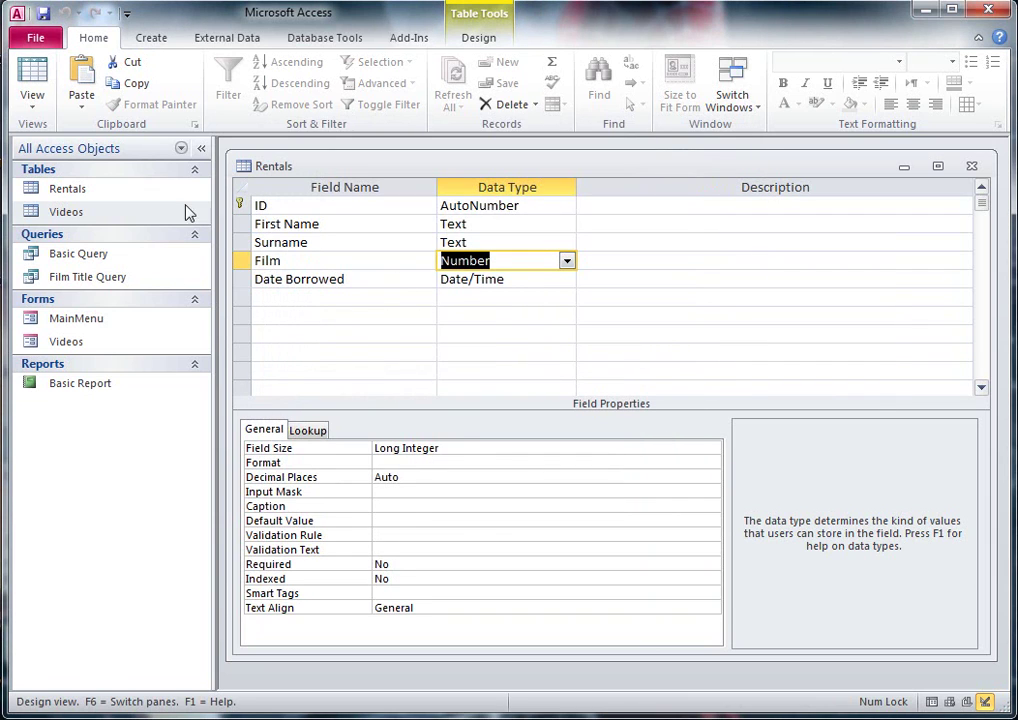
# - In Datasheet View, enter the customer's first name and surname in a new record
pyautogui.click(40, 86)
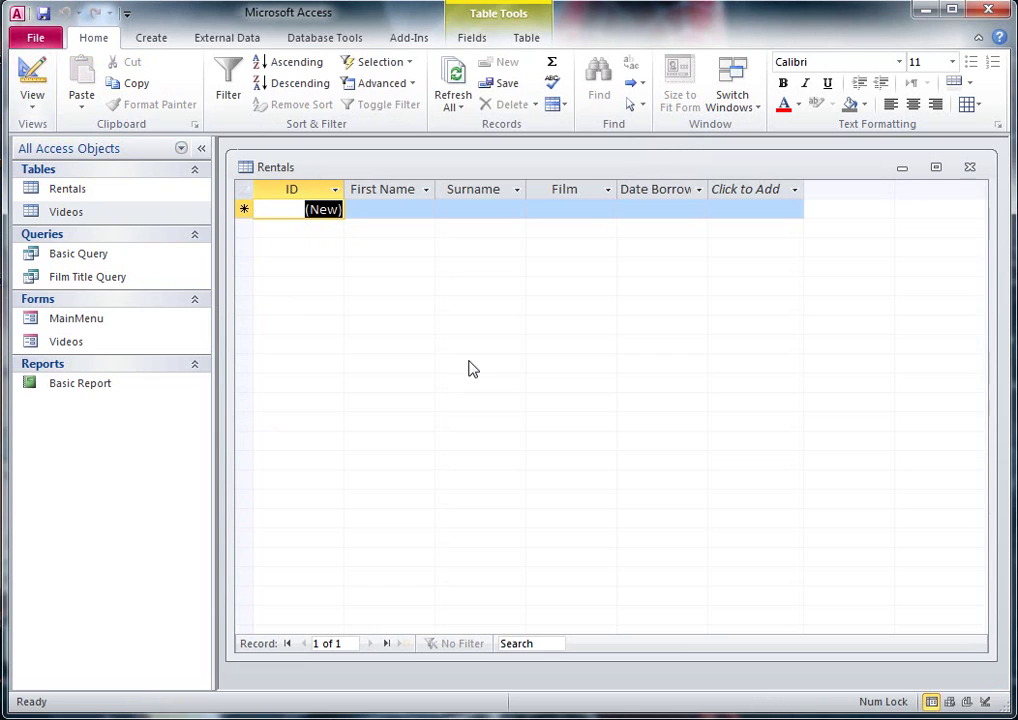
pyautogui.click(396, 209)
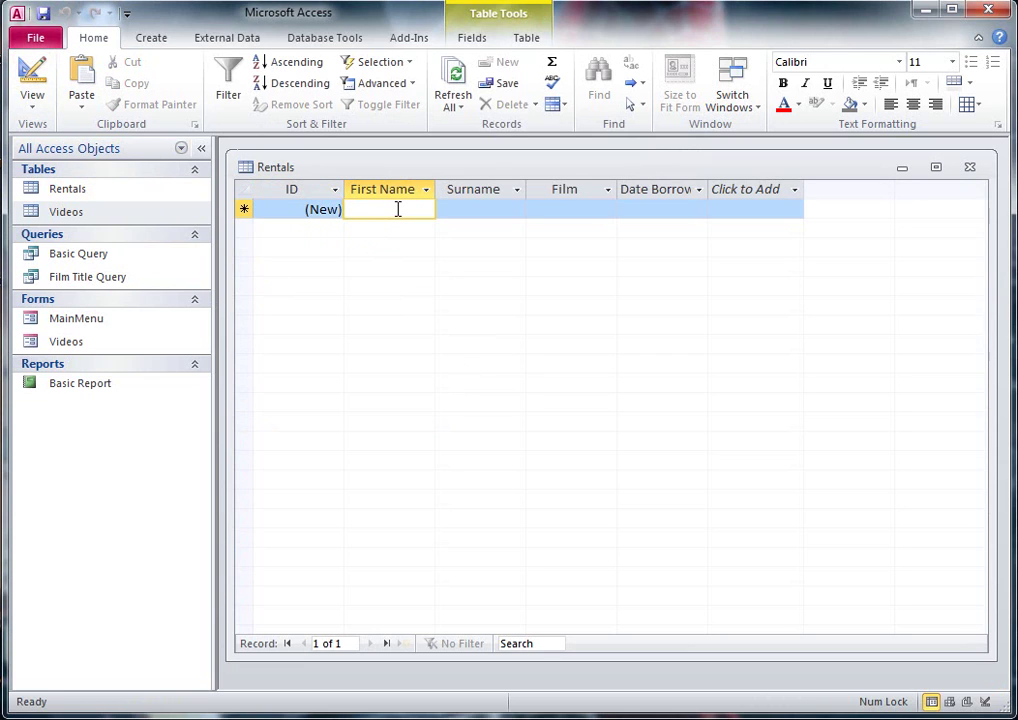
pyautogui.write('Mi')
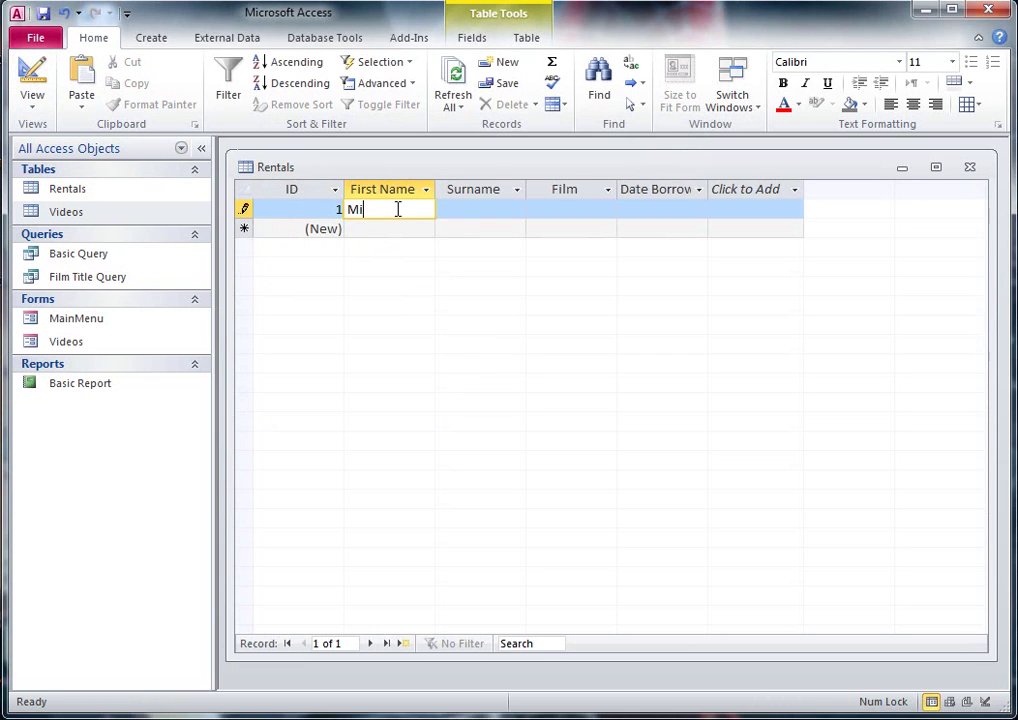
pyautogui.write('ckey')
pyautogui.click(474, 209)
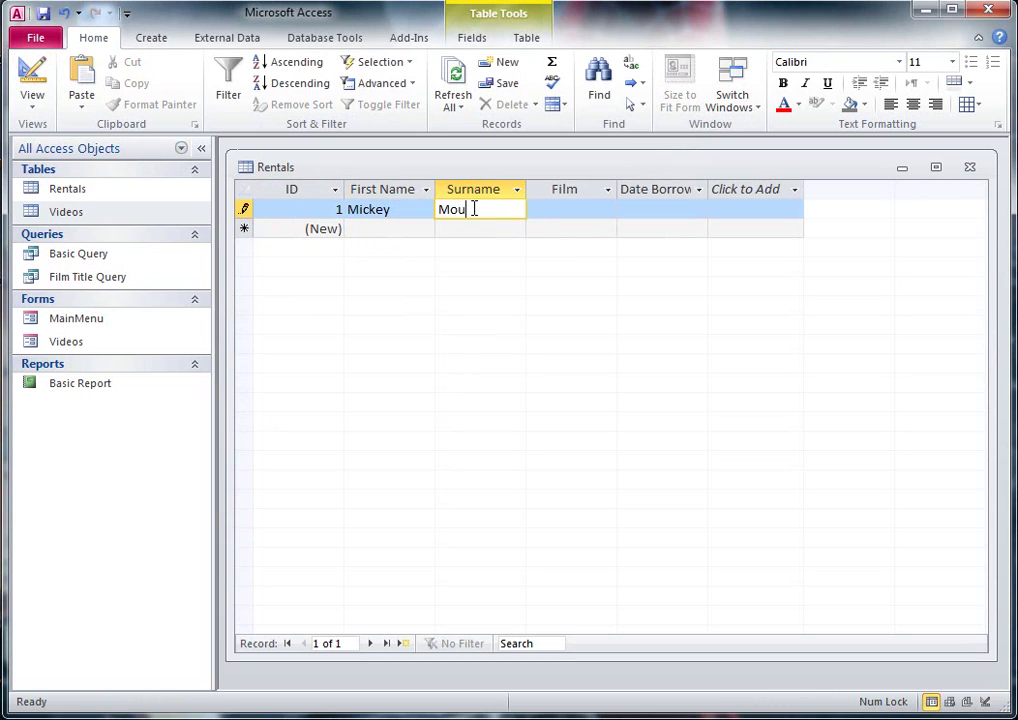
# - Pick 'The Truman…' from the Film dropdown and save the record
pyautogui.click(584, 208)
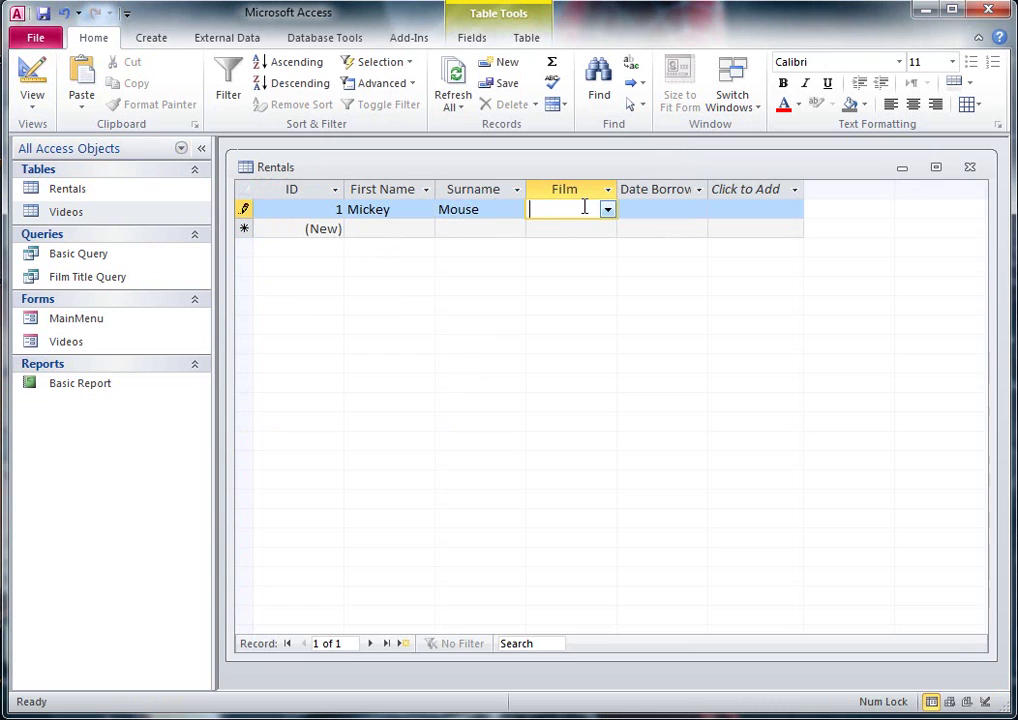
pyautogui.click(607, 210)
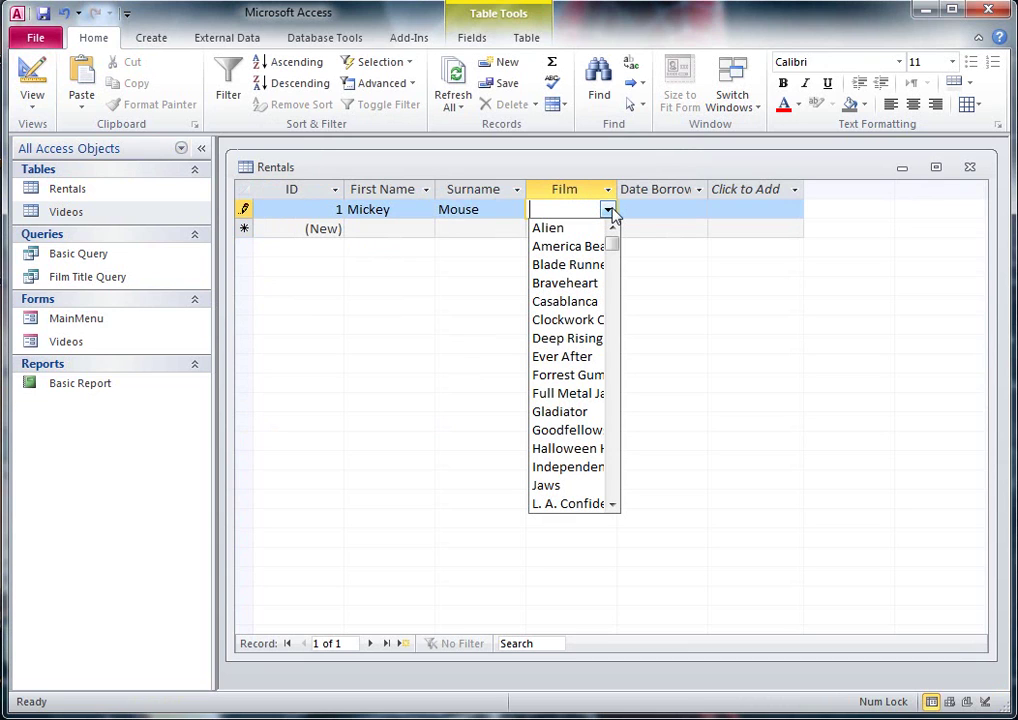
pyautogui.moveTo(613, 245); pyautogui.dragTo(613, 277)
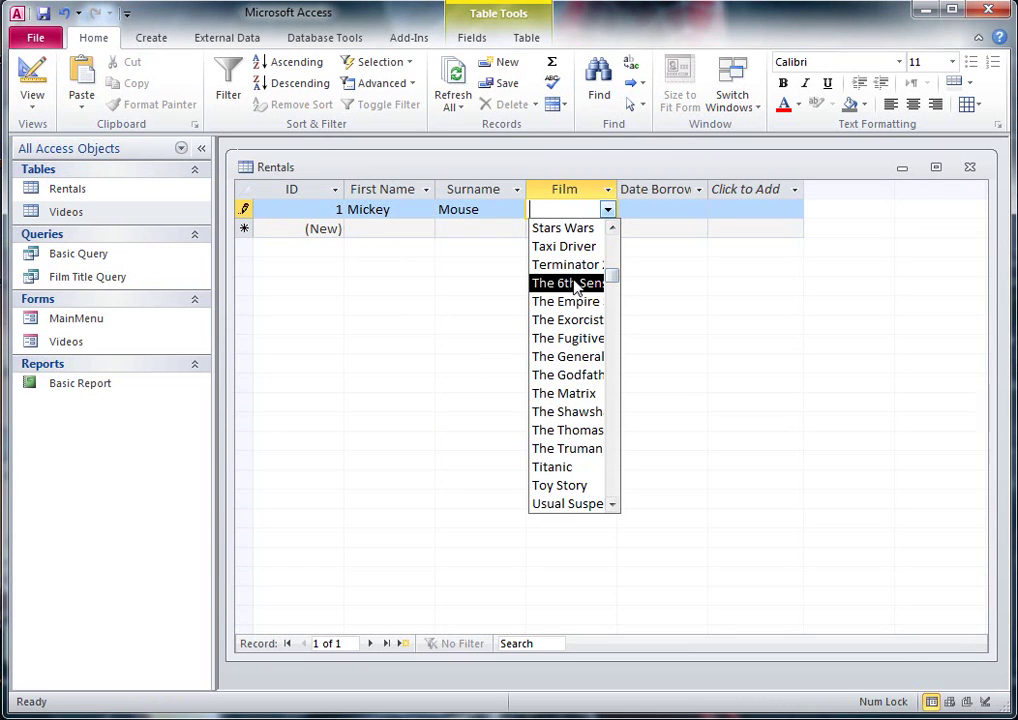
pyautogui.click(566, 265)
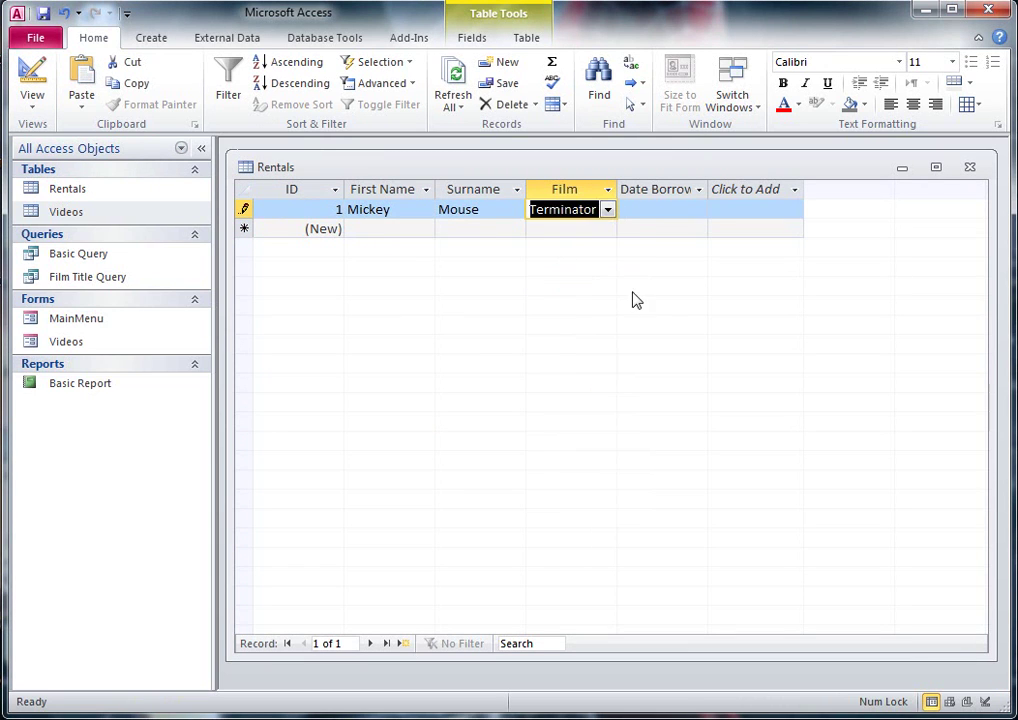
pyautogui.click(607, 210)
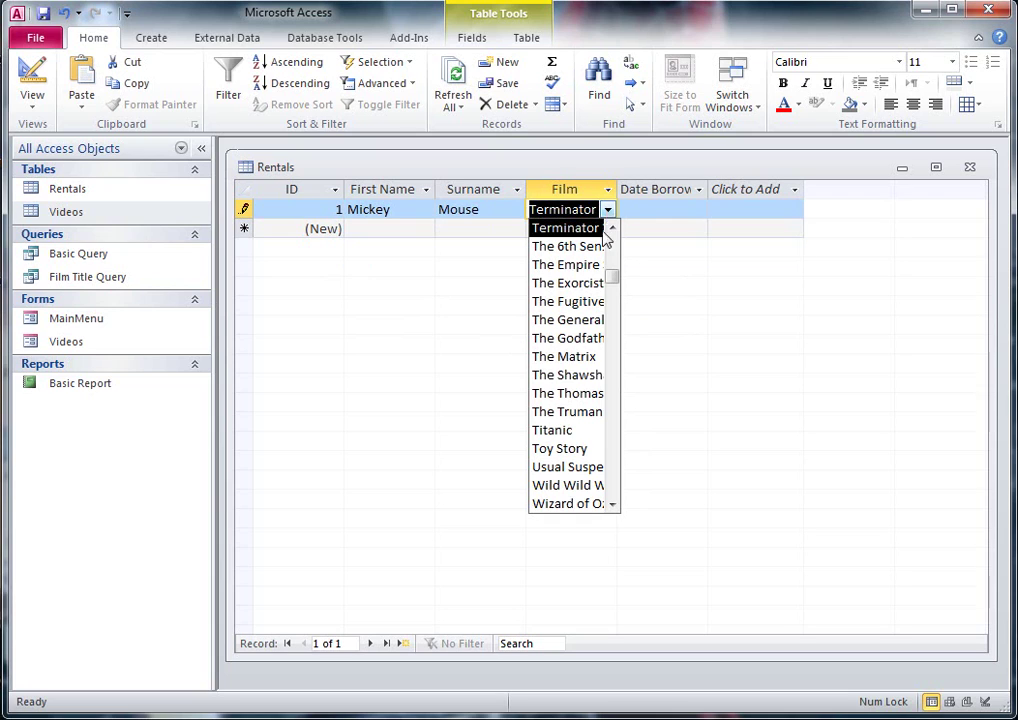
pyautogui.click(553, 448)
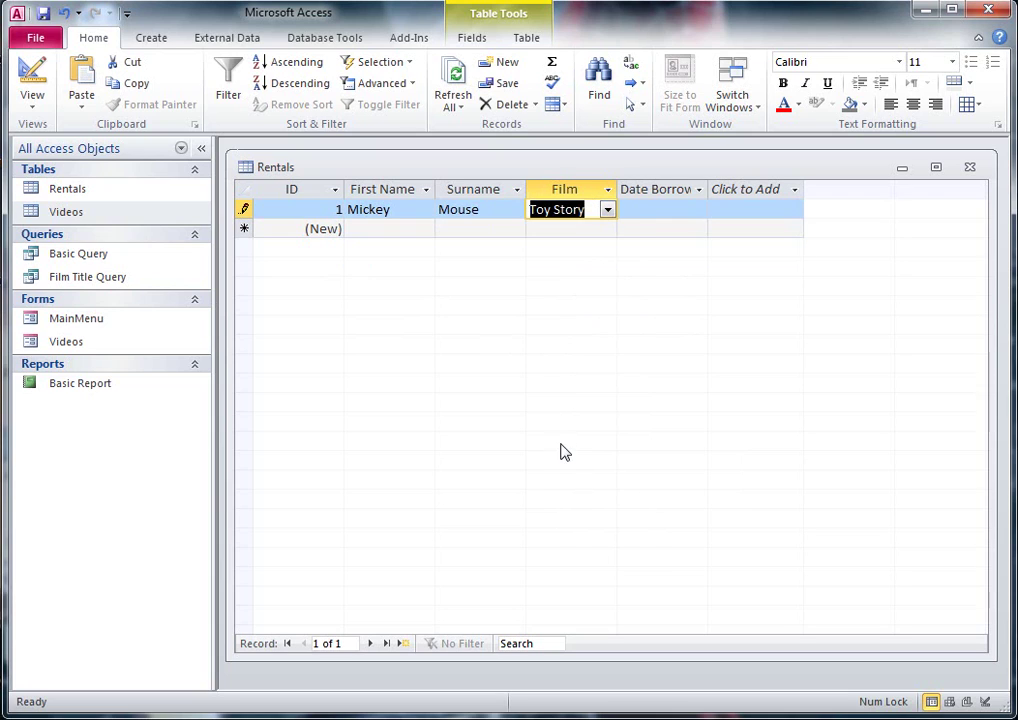
pyautogui.click(607, 210)
pyautogui.click(572, 339)
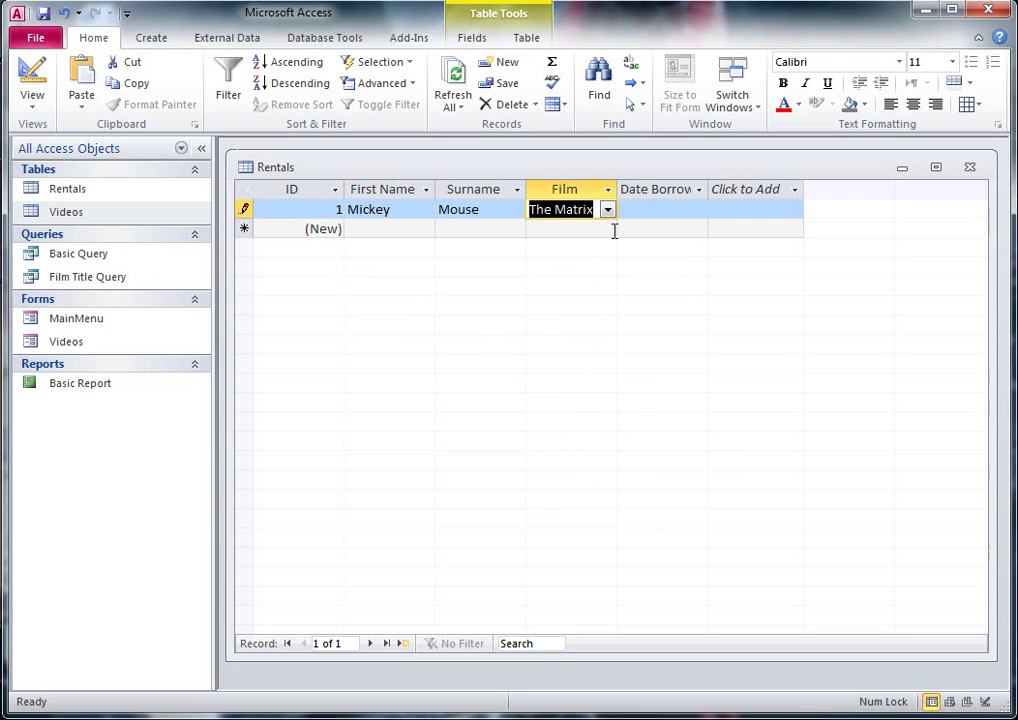
pyautogui.click(607, 210)
pyautogui.click(600, 393)
pyautogui.click(43, 13)
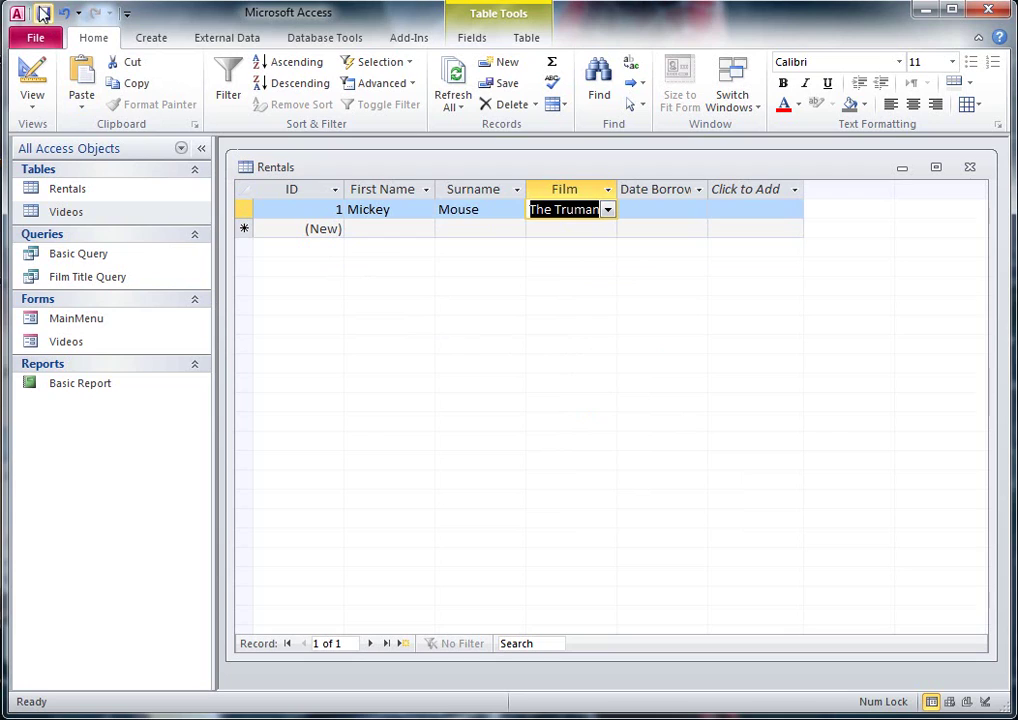